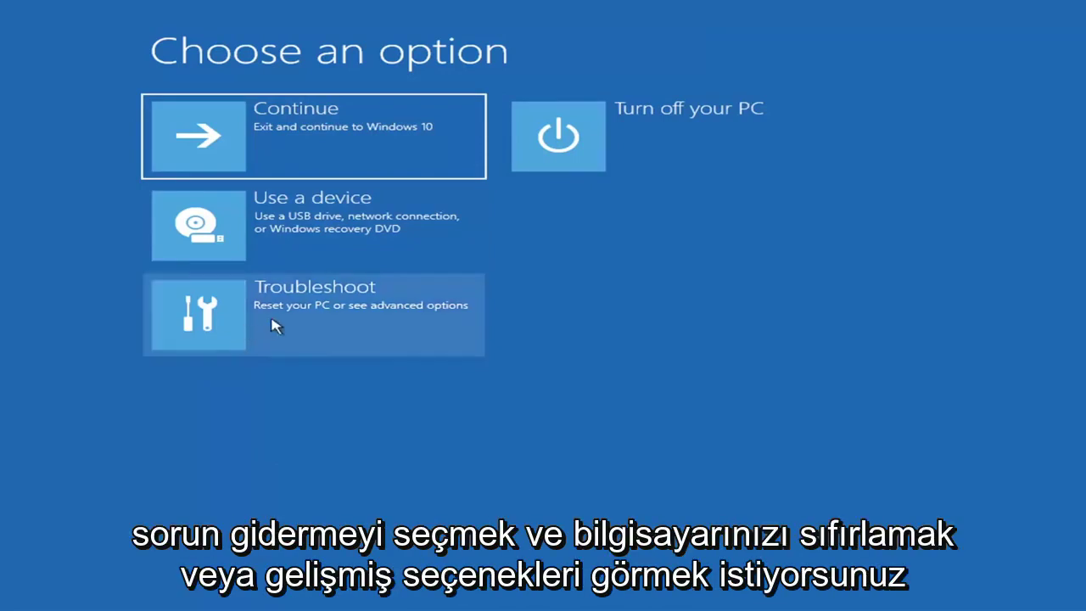
# Run Startup Repair from the advanced troubleshooting options.
pyautogui.click(402, 320)
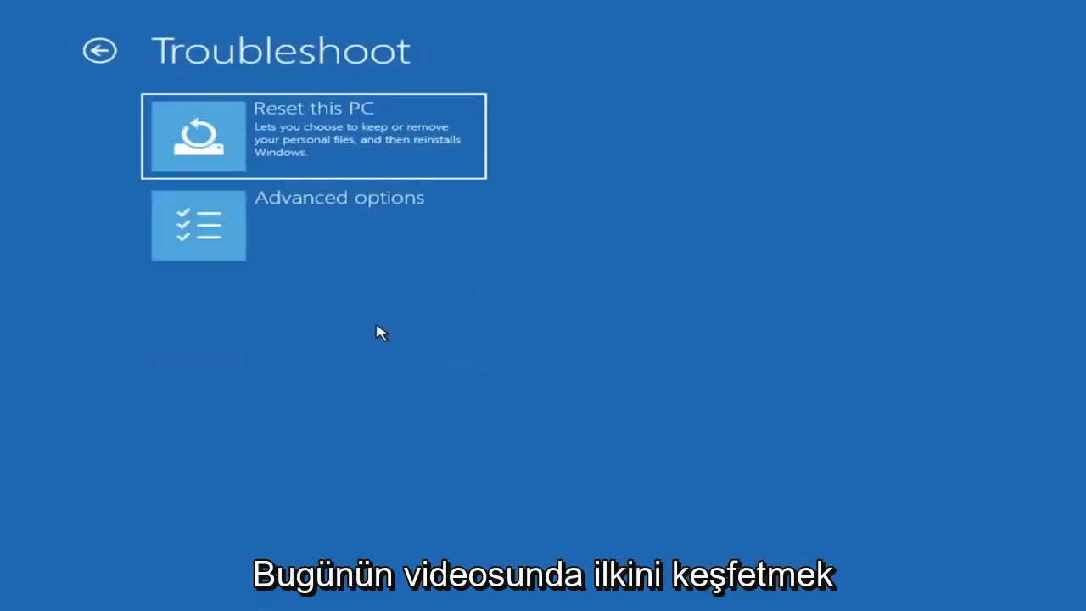
pyautogui.click(339, 232)
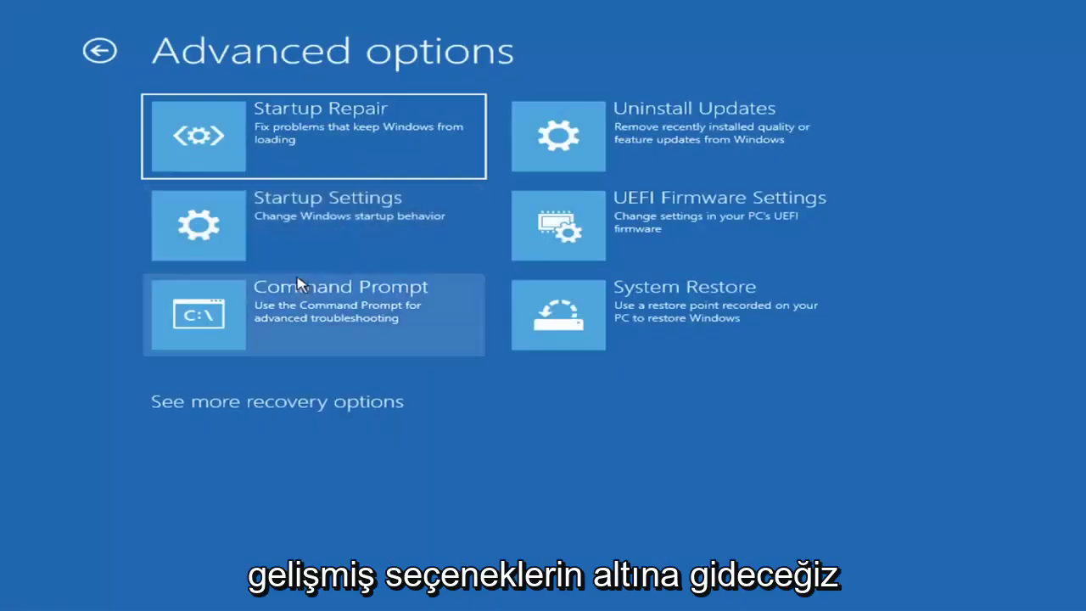
pyautogui.click(291, 148)
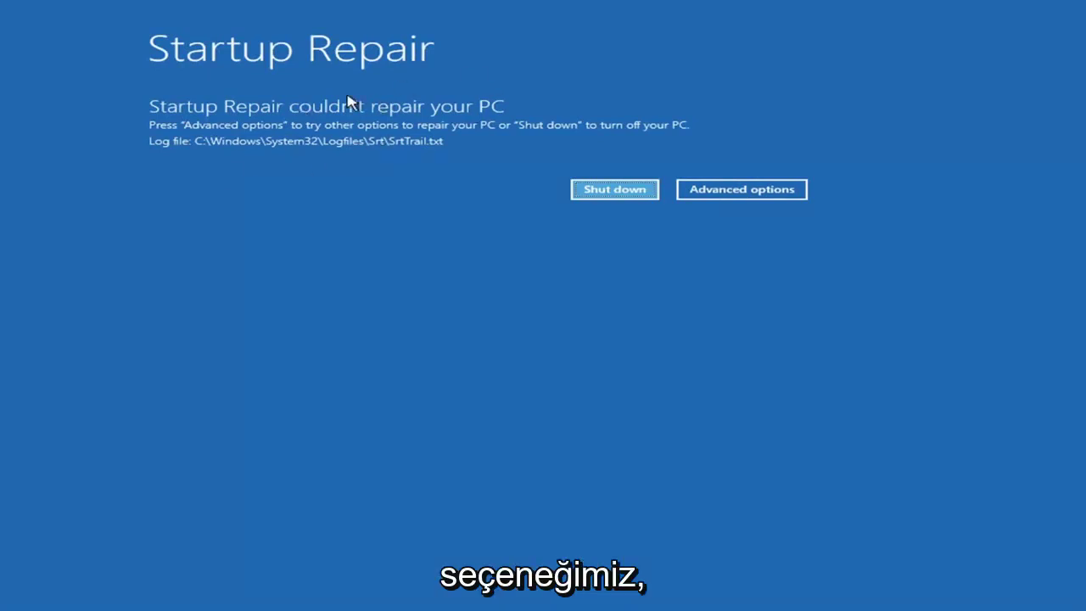
# Return to the advanced troubleshooting options and review the Startup Settings and Uninstall Updates choices without applying any of them.
pyautogui.click(756, 191)
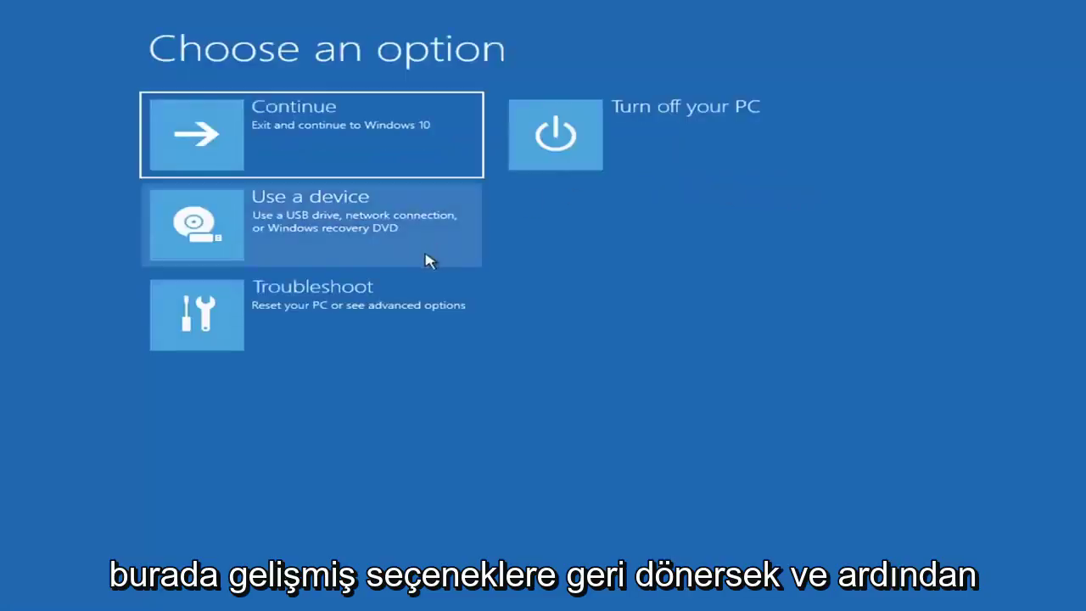
pyautogui.click(272, 327)
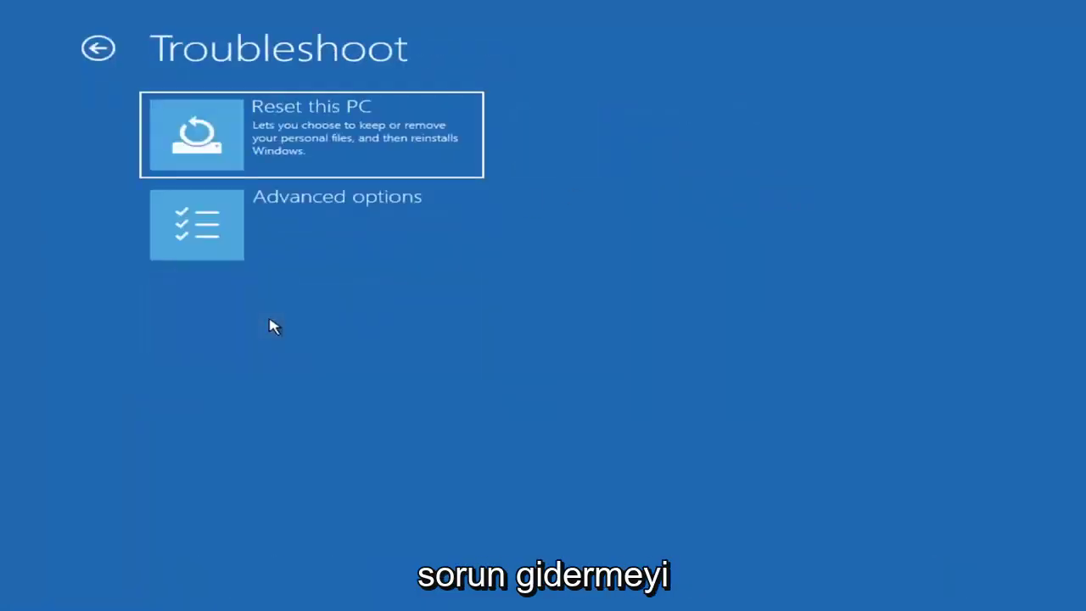
pyautogui.click(284, 239)
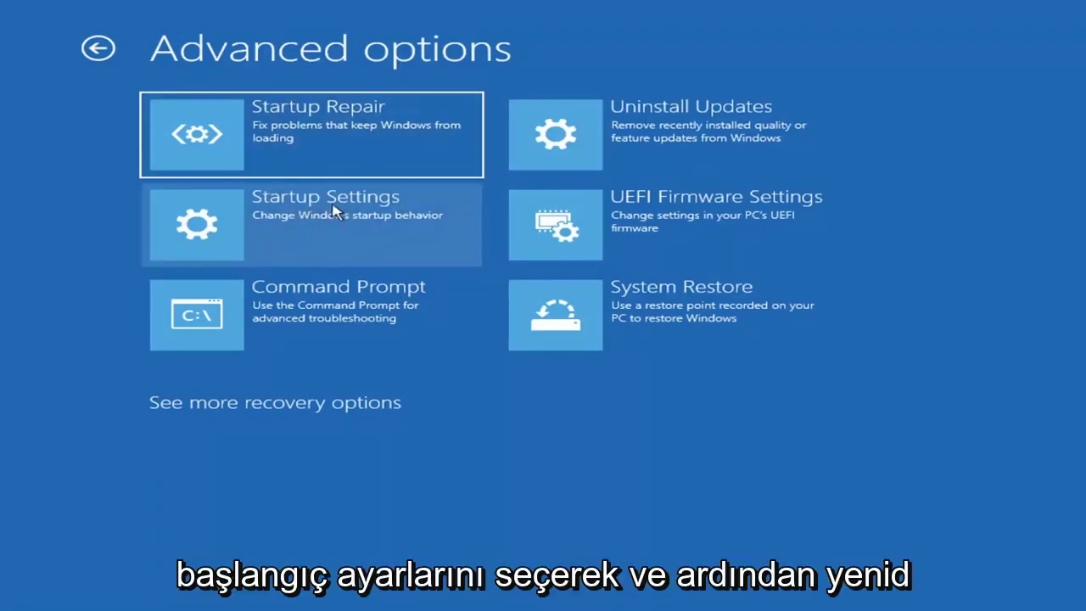
pyautogui.click(281, 225)
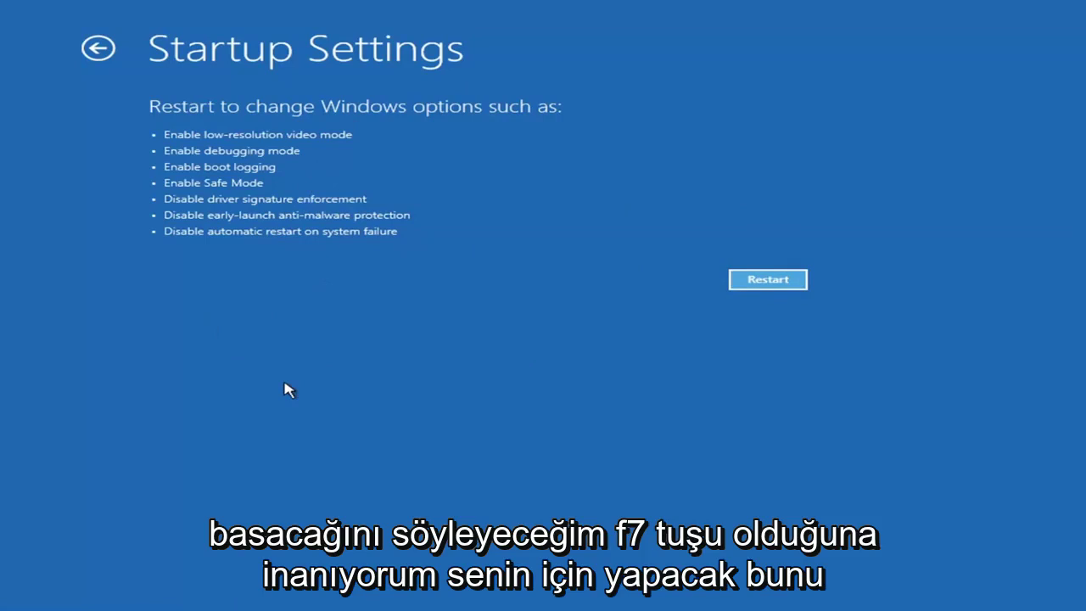
pyautogui.click(768, 280)
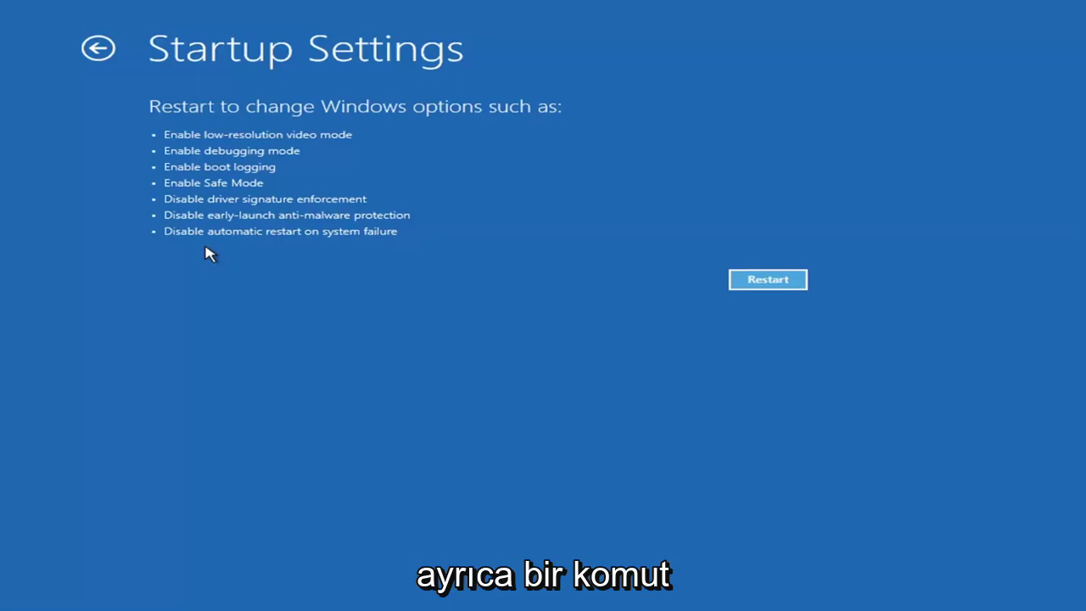
pyautogui.click(97, 48)
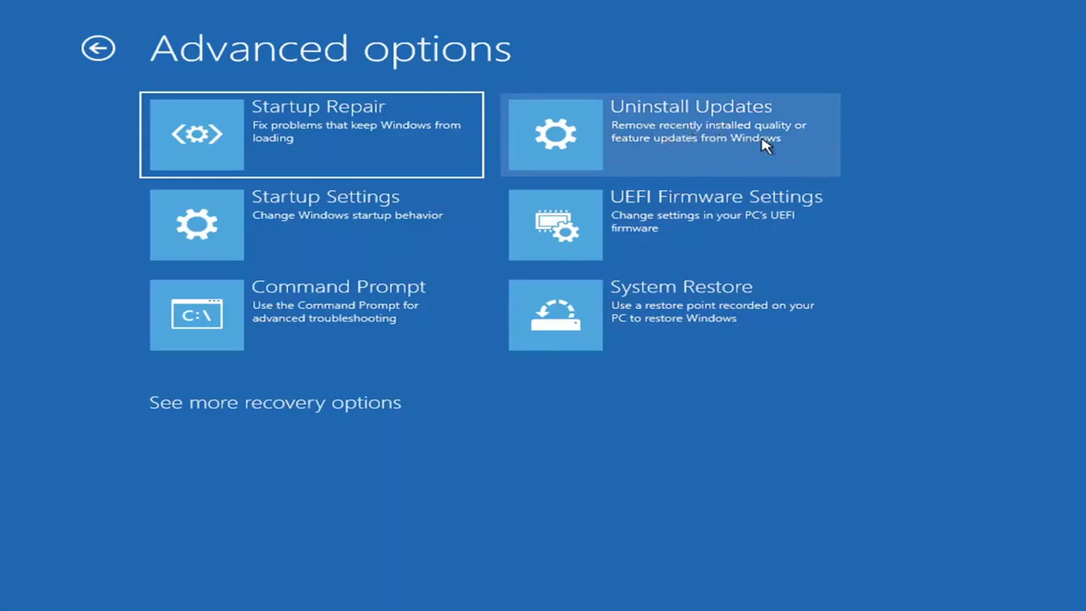
pyautogui.click(635, 138)
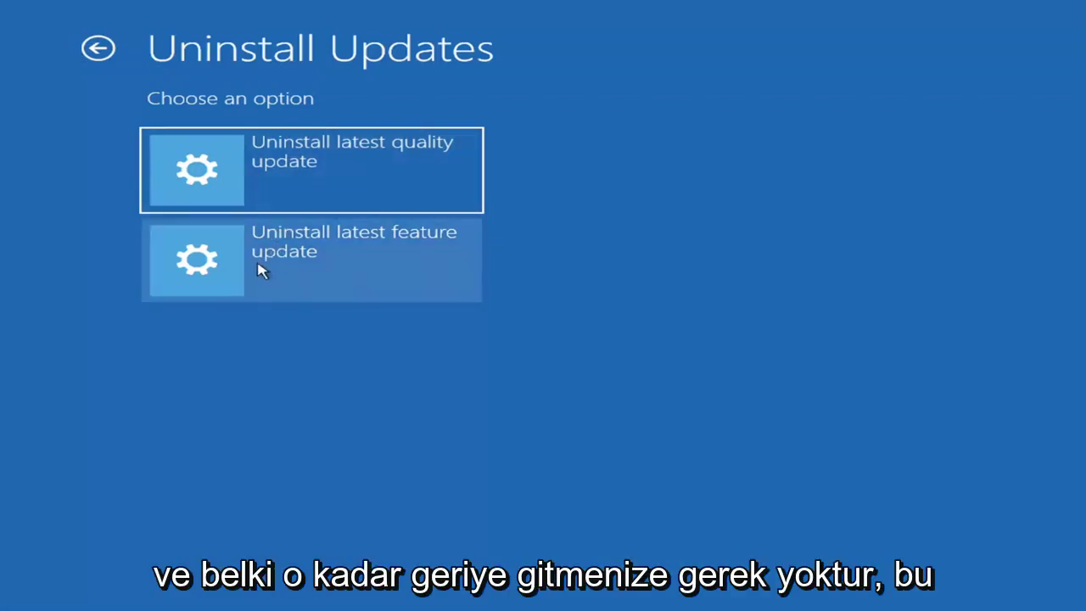
pyautogui.click(100, 46)
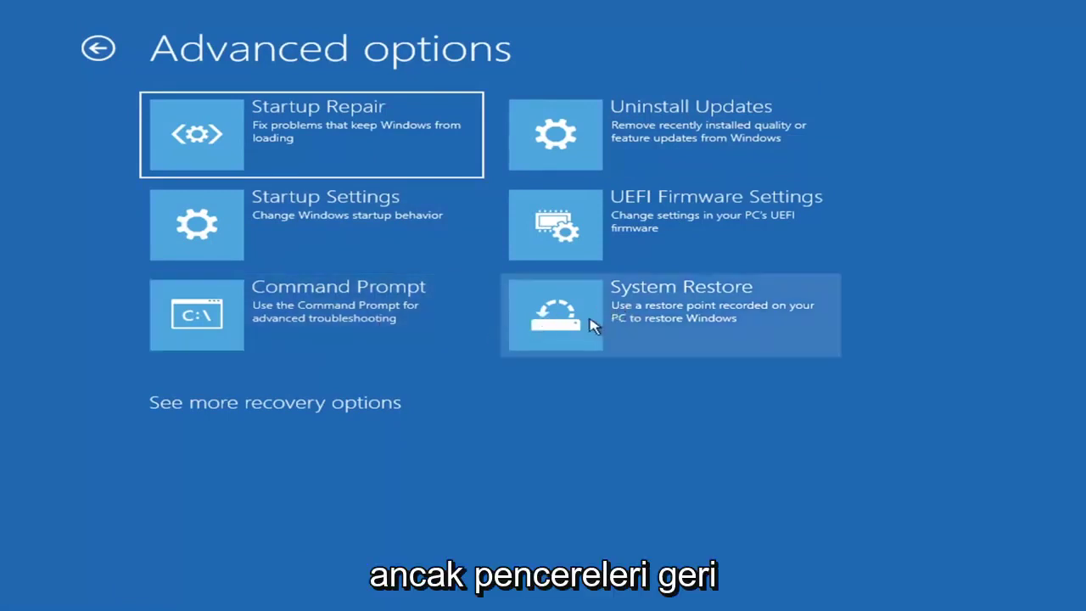
# Start System Restore and choose the manual "Before Updates" restore point dated 7/9/2021 12:37:05 PM.
pyautogui.click(711, 338)
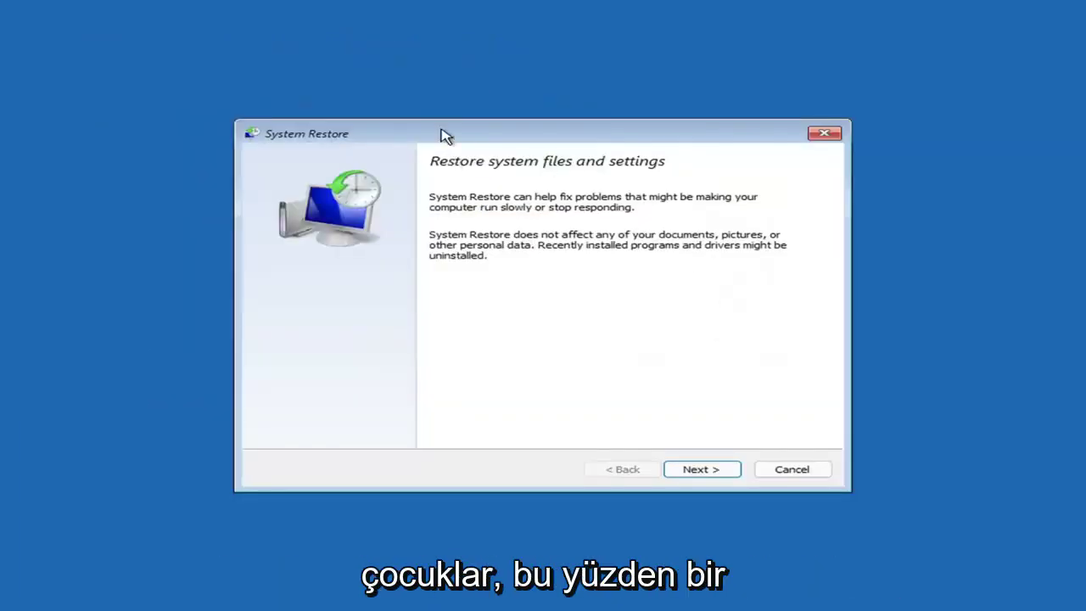
pyautogui.click(698, 469)
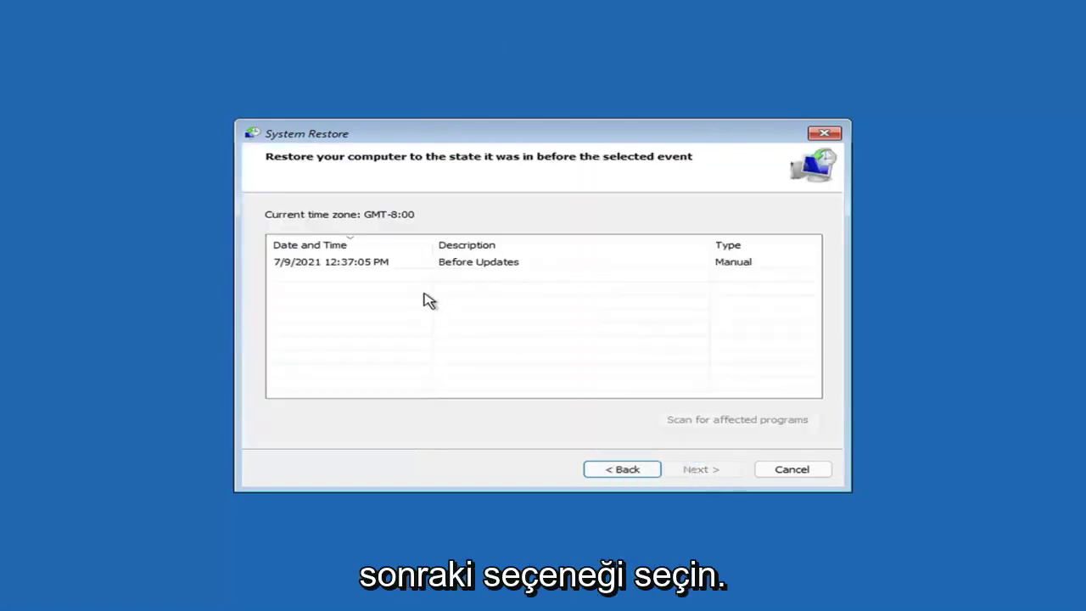
pyautogui.click(337, 268)
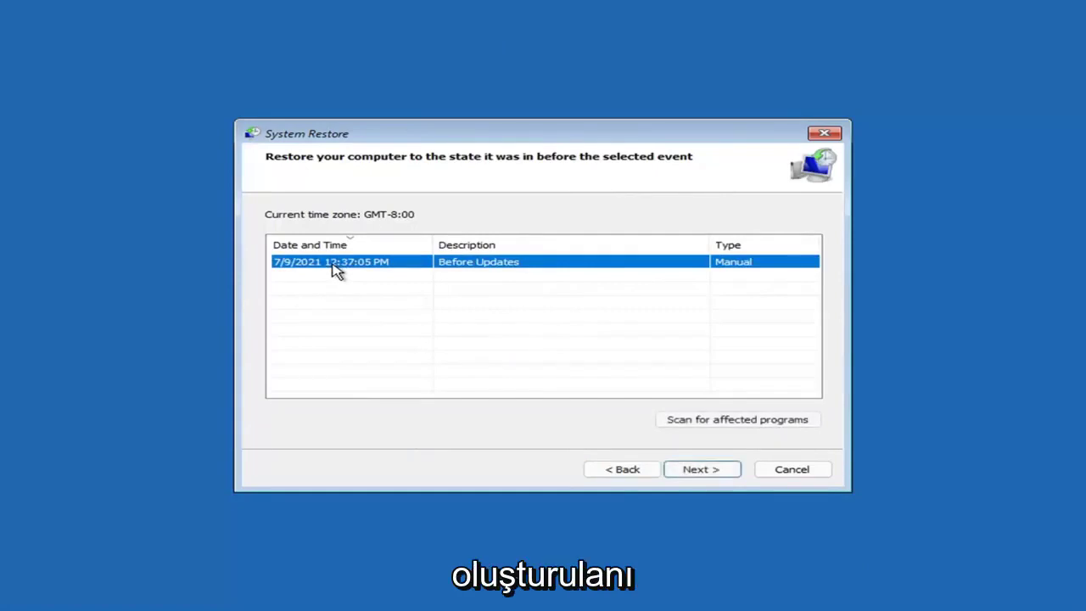
pyautogui.click(714, 473)
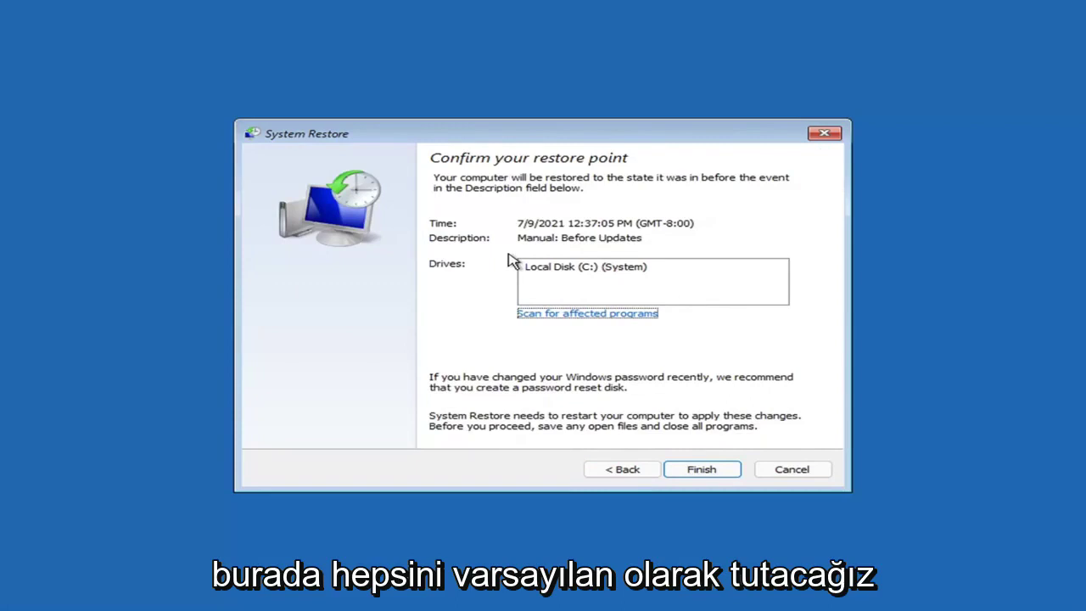
# Confirm and run the system restore, then restart the computer and dismiss the completion message.
pyautogui.click(702, 475)
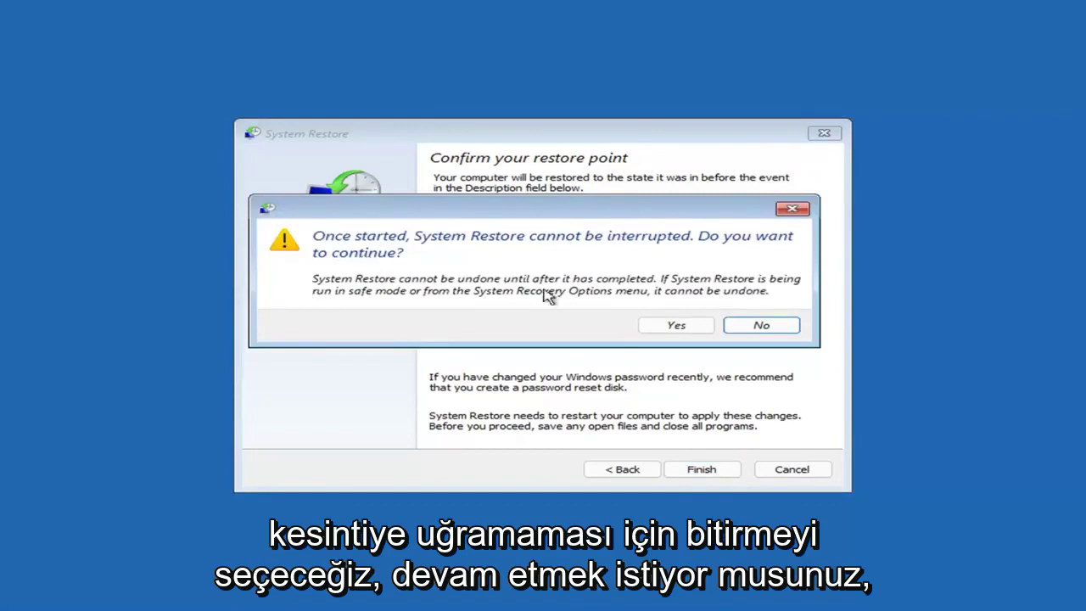
pyautogui.click(678, 329)
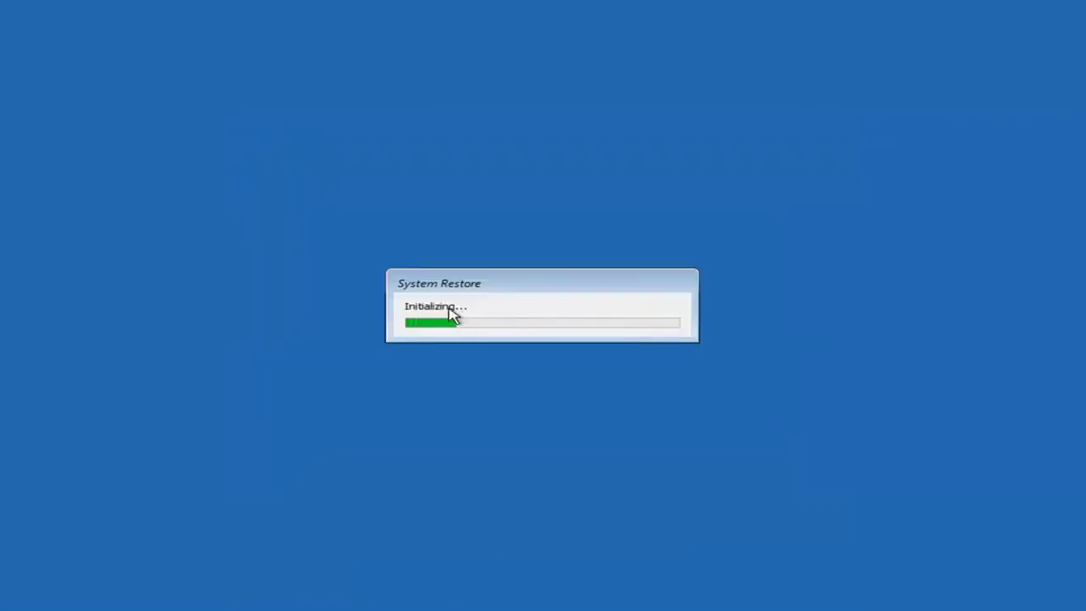
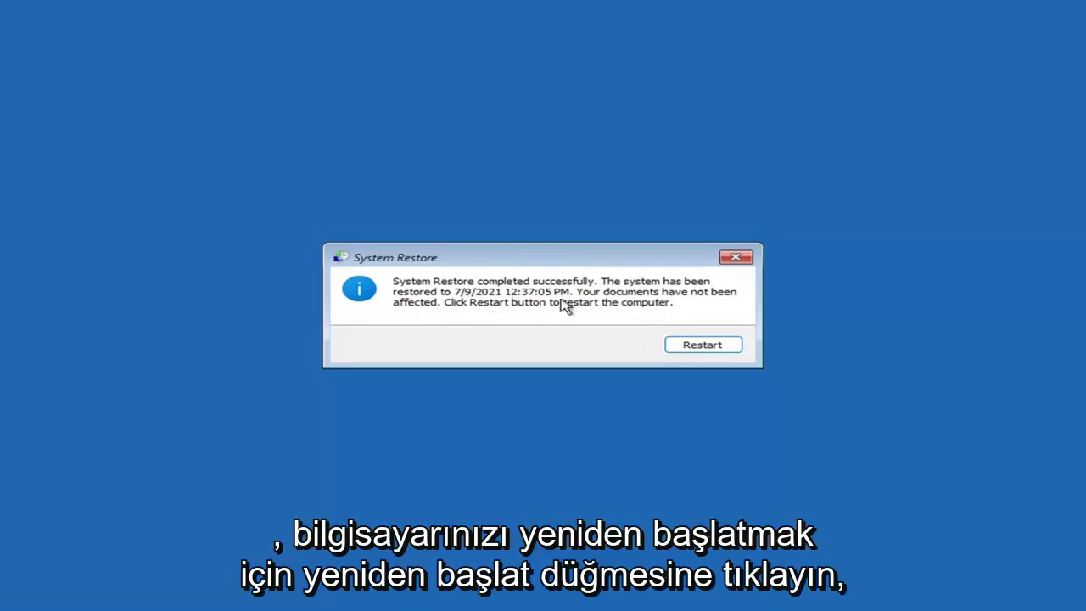
pyautogui.click(693, 345)
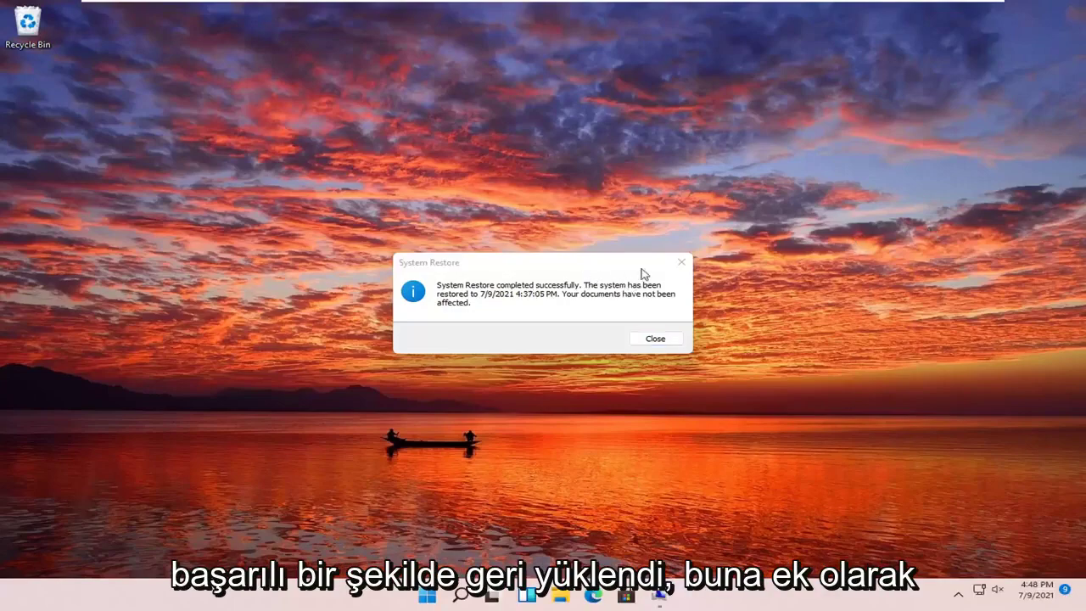
pyautogui.click(682, 263)
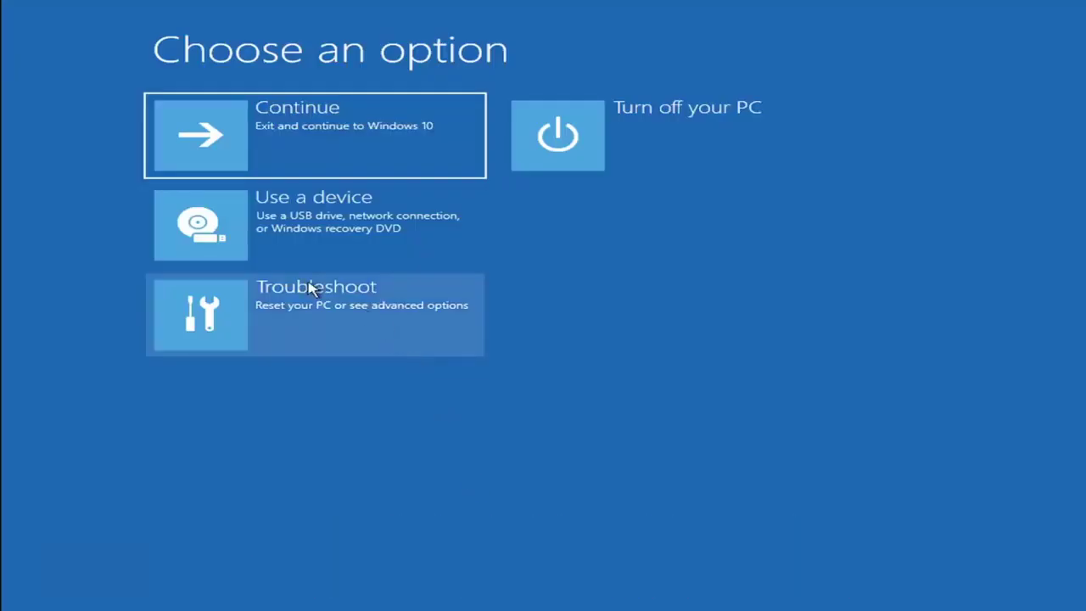
# Review the Reset this PC choices for keeping files or removing everything, and return to the initial recovery options.
pyautogui.click(318, 322)
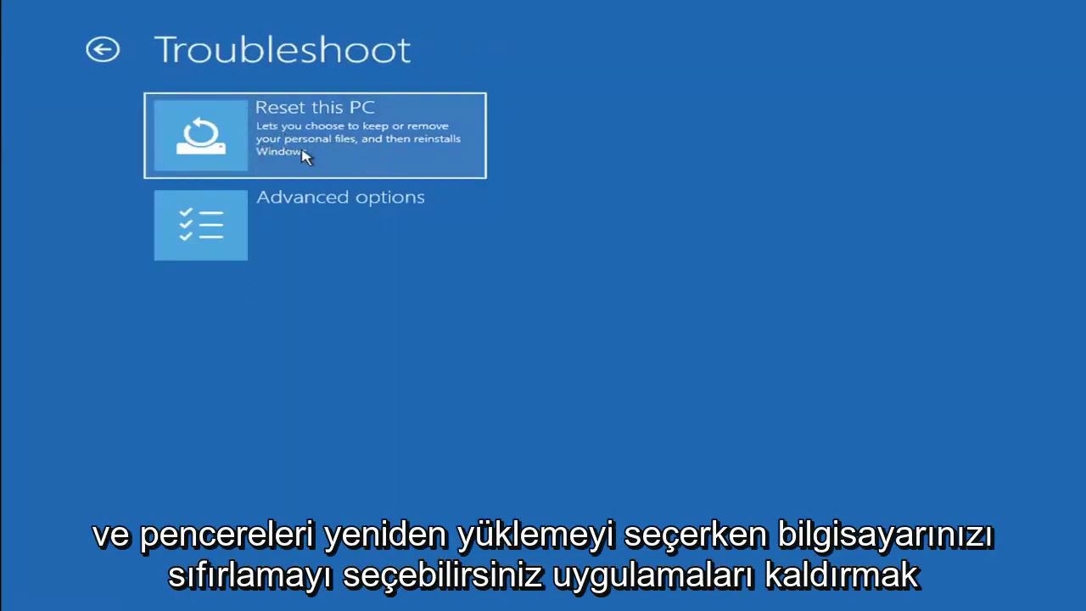
pyautogui.click(356, 155)
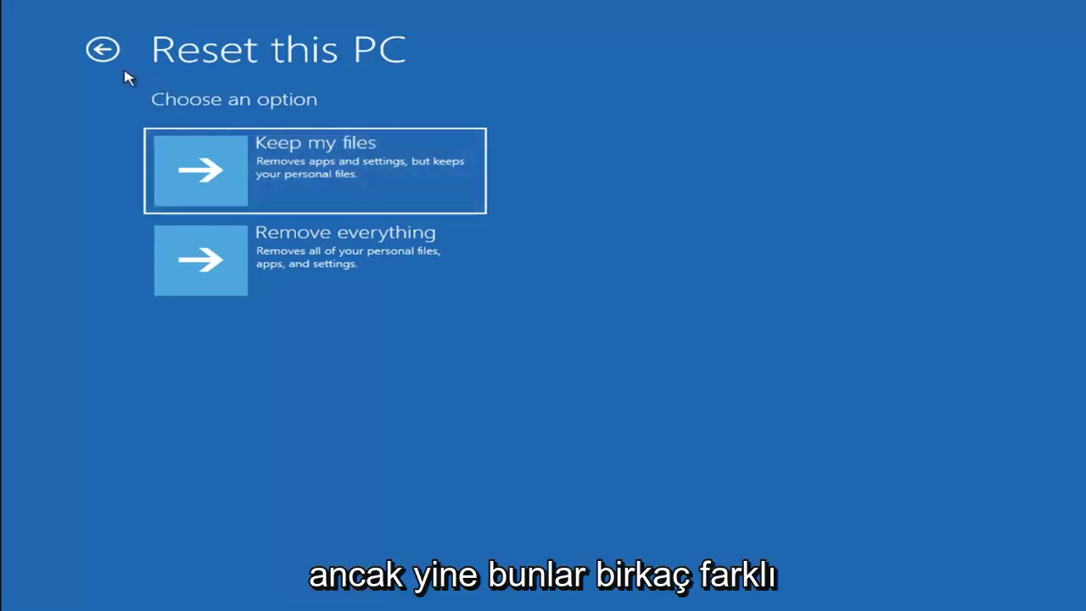
pyautogui.click(104, 51)
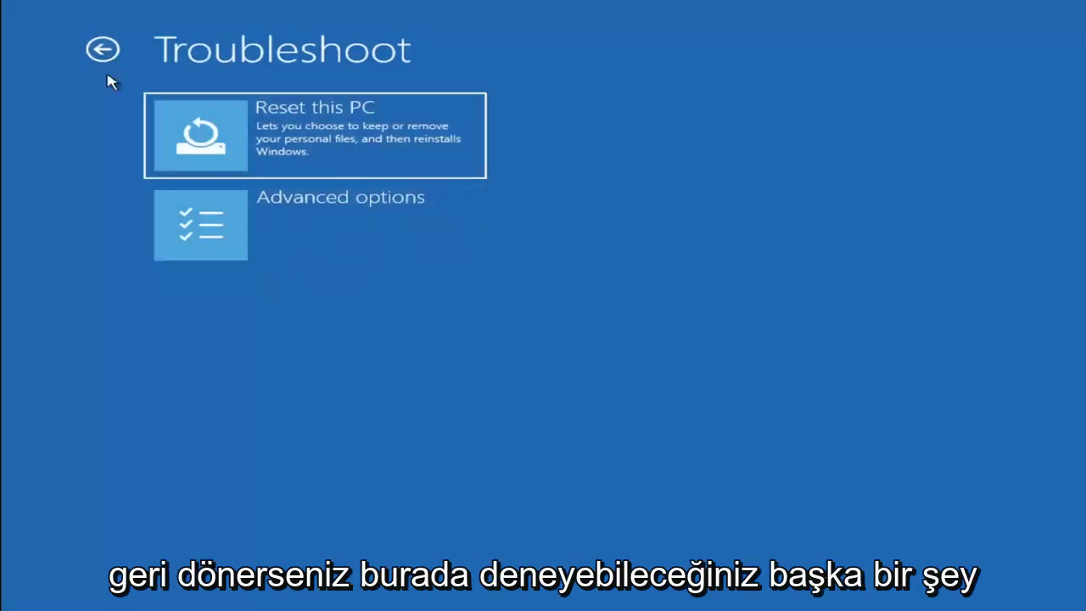
pyautogui.click(103, 50)
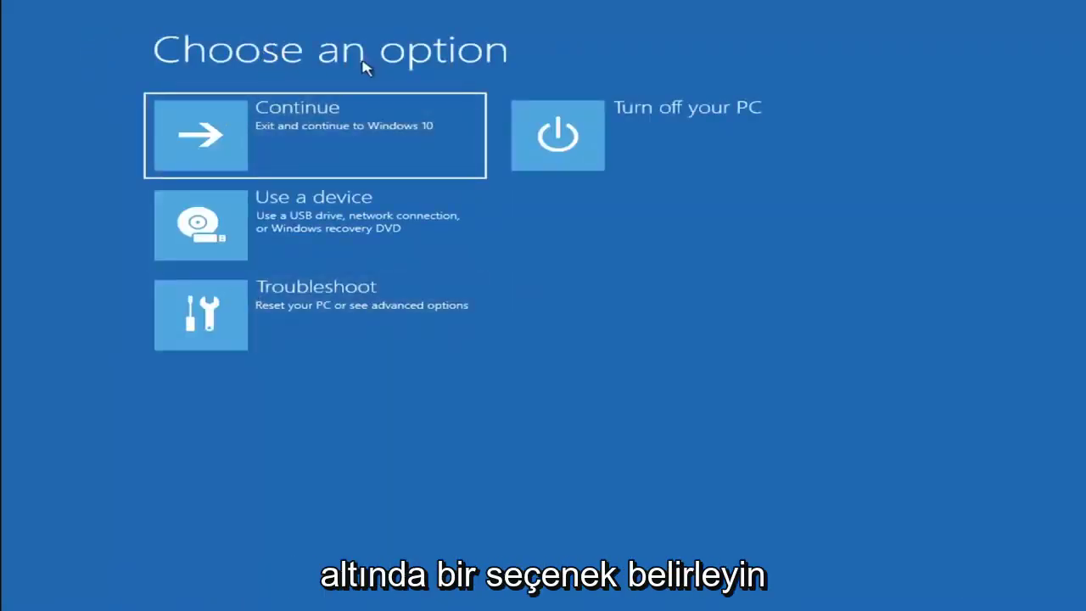
# Open Command Prompt from the advanced troubleshooting options.
pyautogui.click(331, 320)
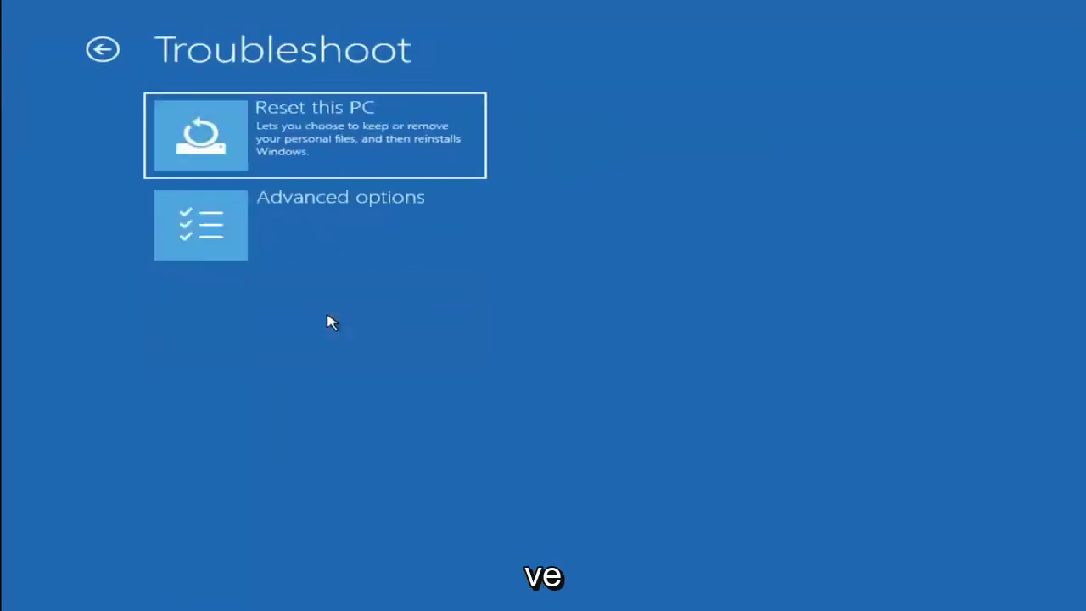
pyautogui.click(371, 235)
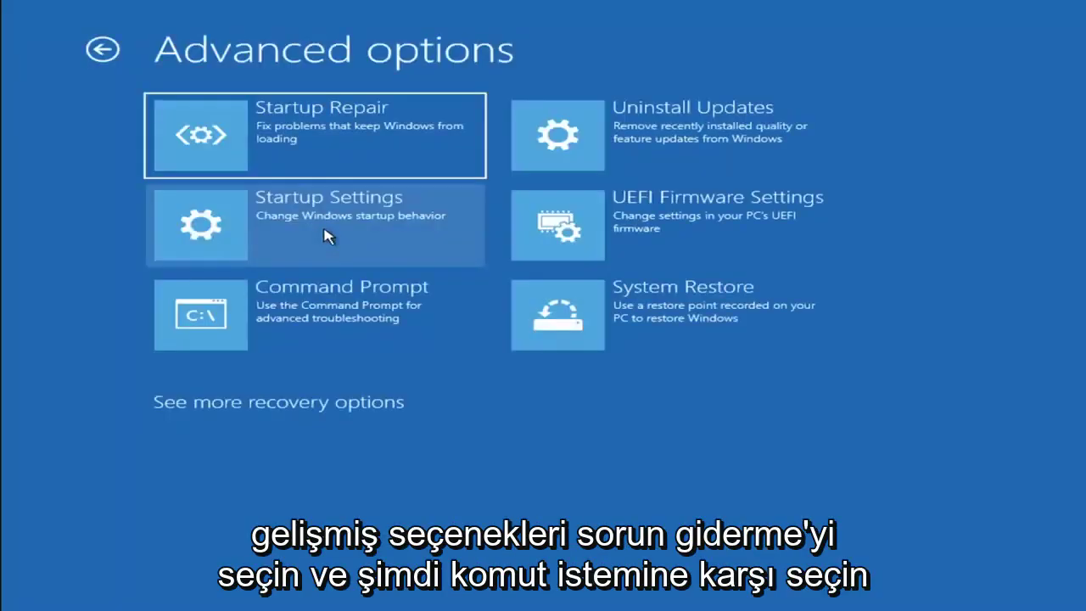
pyautogui.click(289, 333)
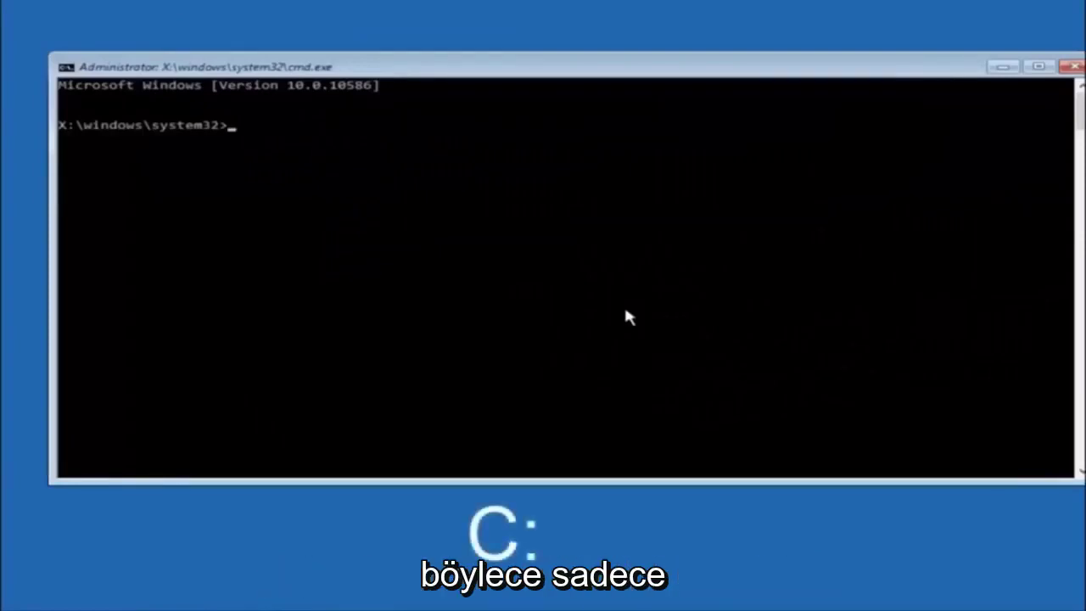
# Switch to the C: drive and list its contents with the dir command.
pyautogui.write('c:')
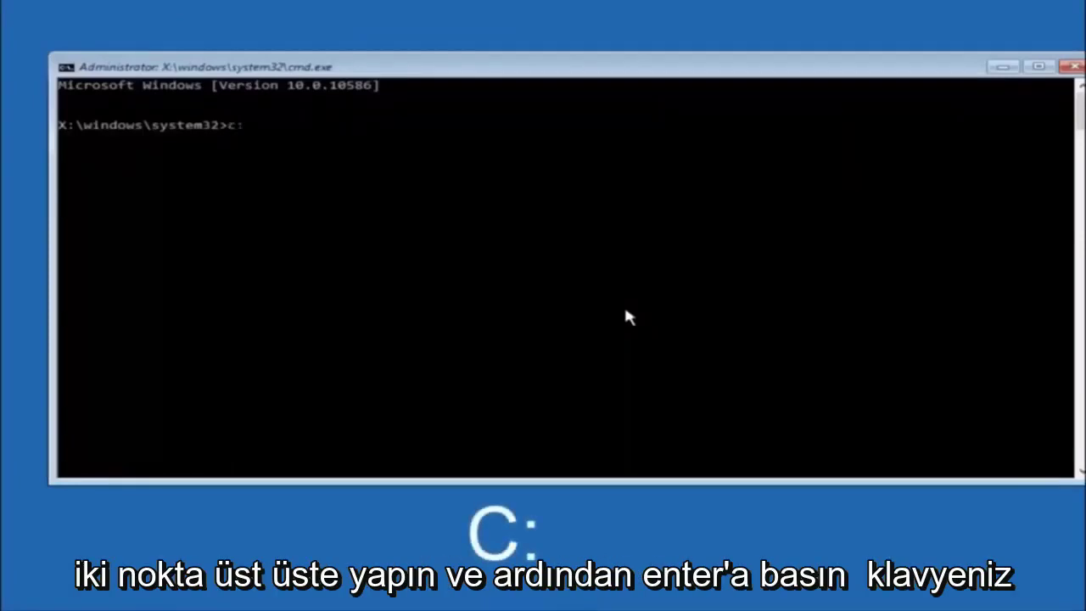
pyautogui.press('Return')
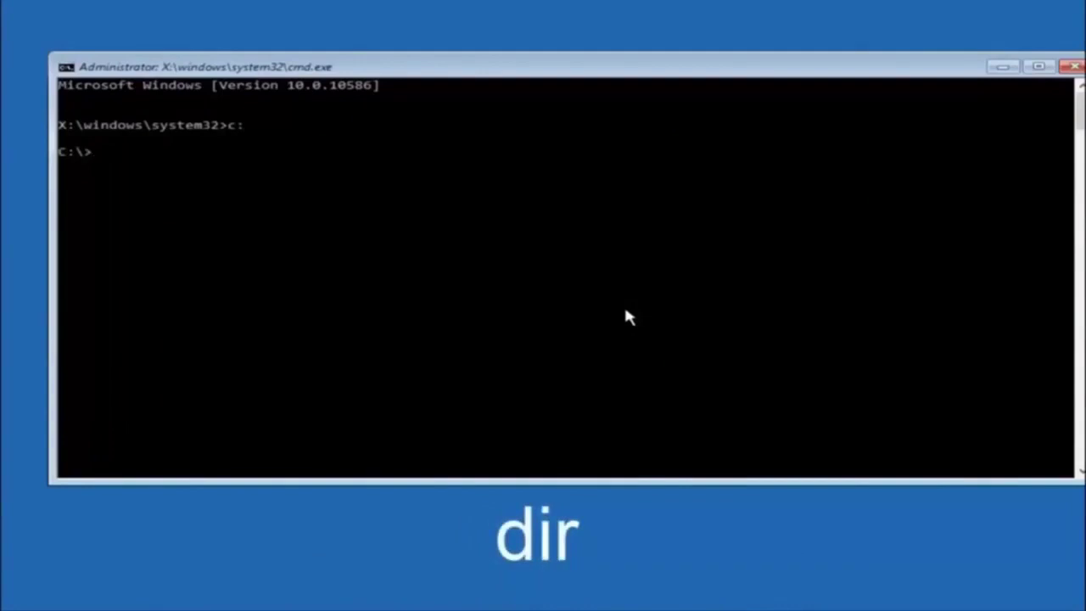
pyautogui.write('dir')
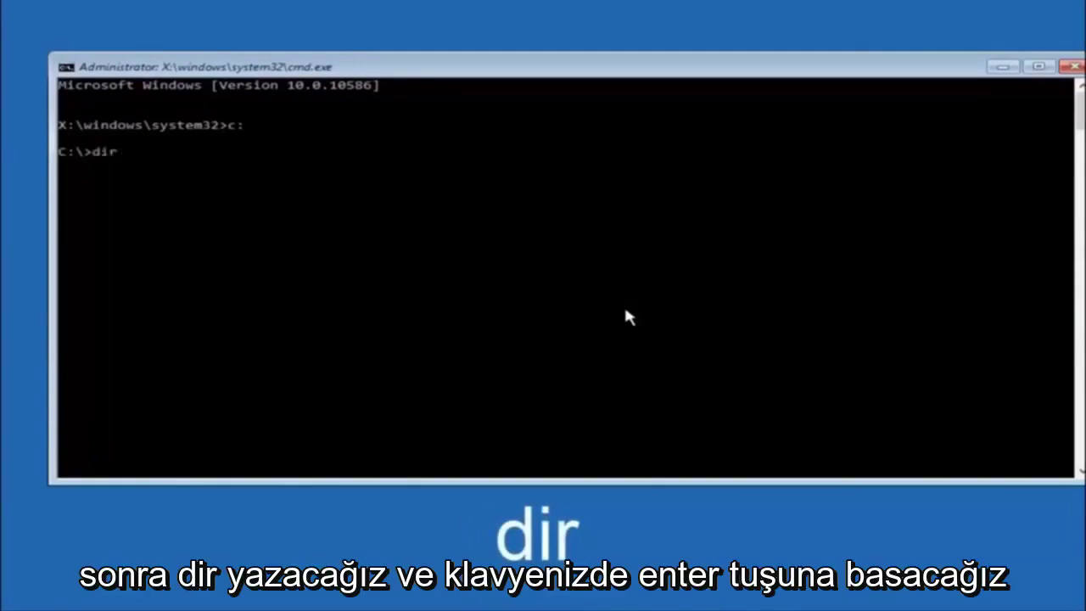
pyautogui.press('Return')
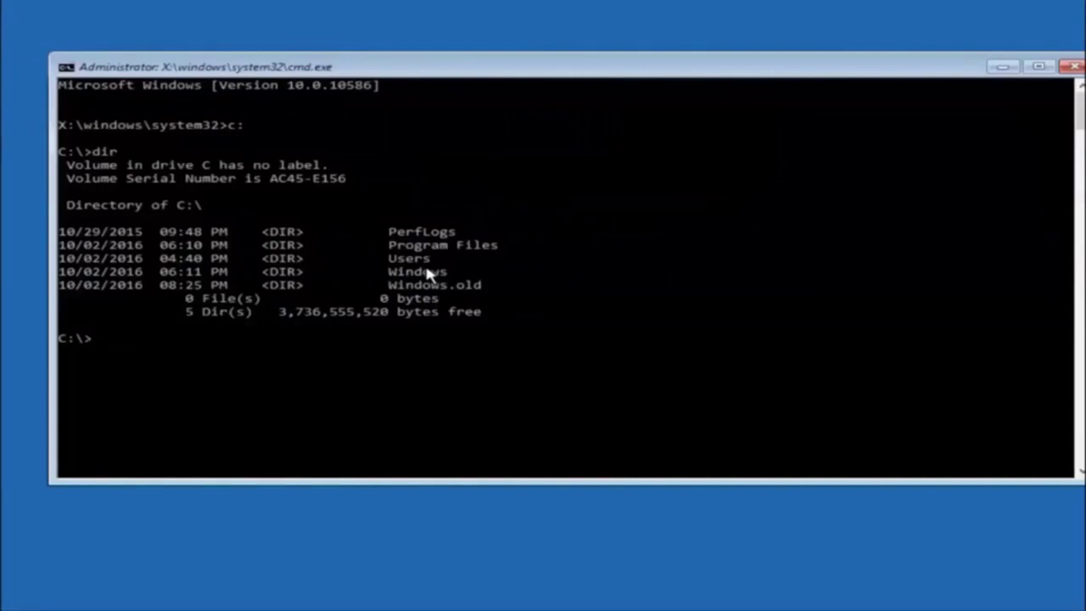
# Change the working directory to \windows\system32\config on the C: drive.
pyautogui.write('cd')
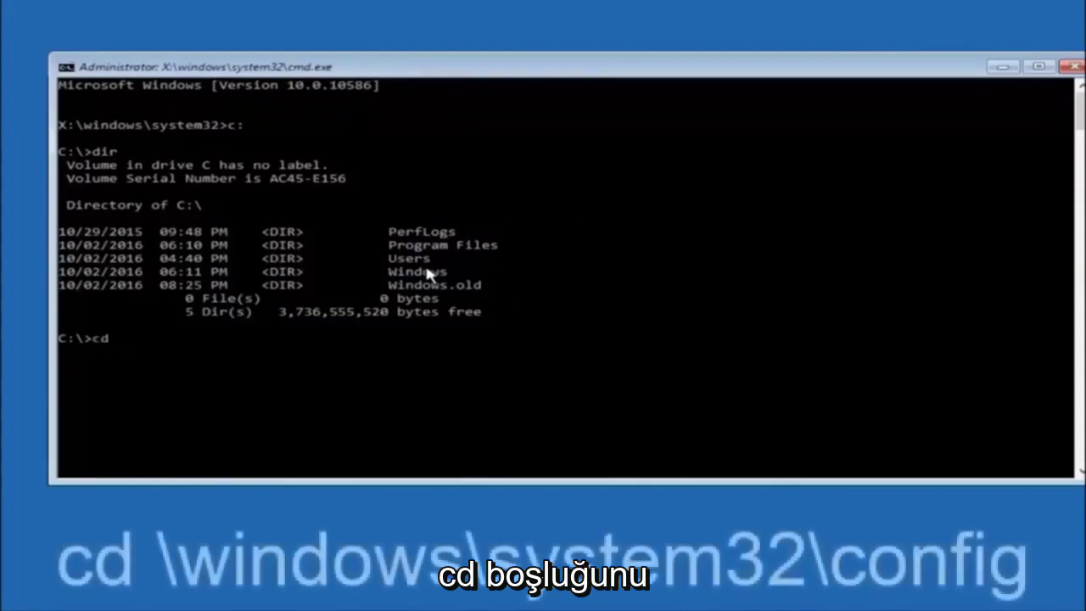
pyautogui.write(' \\windows\\system32\\config')
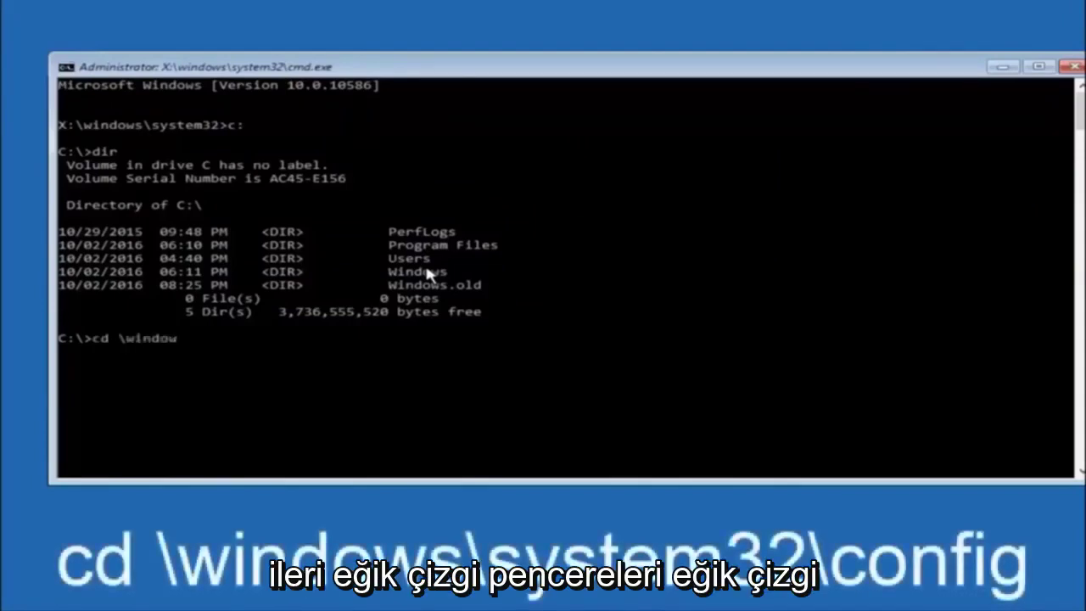
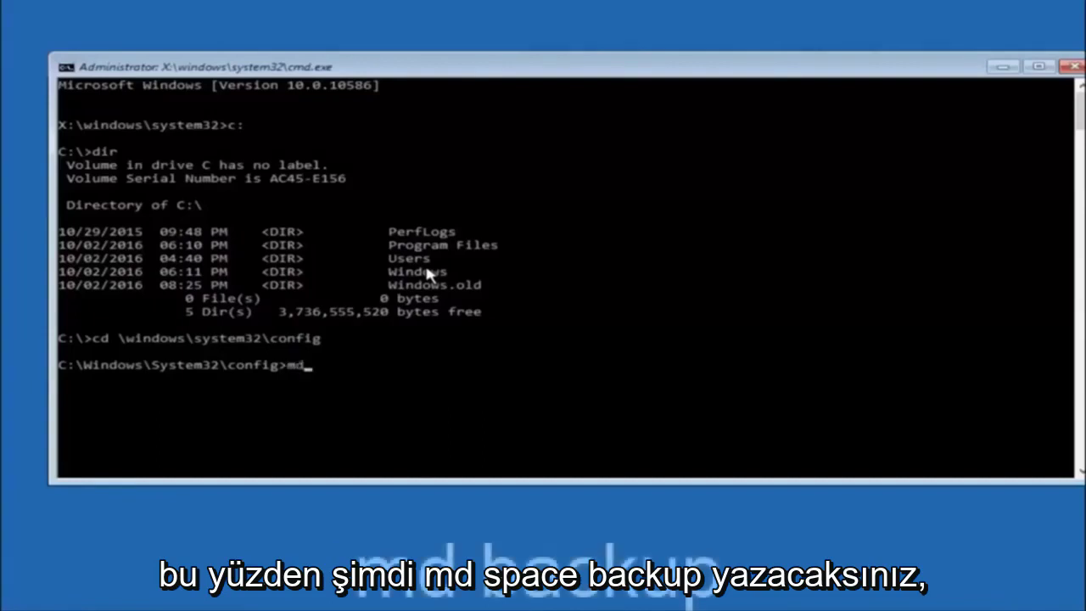
# Create a directory named backup inside the config folder and copy all config files into it with copy *.* backup.
pyautogui.write('backup')
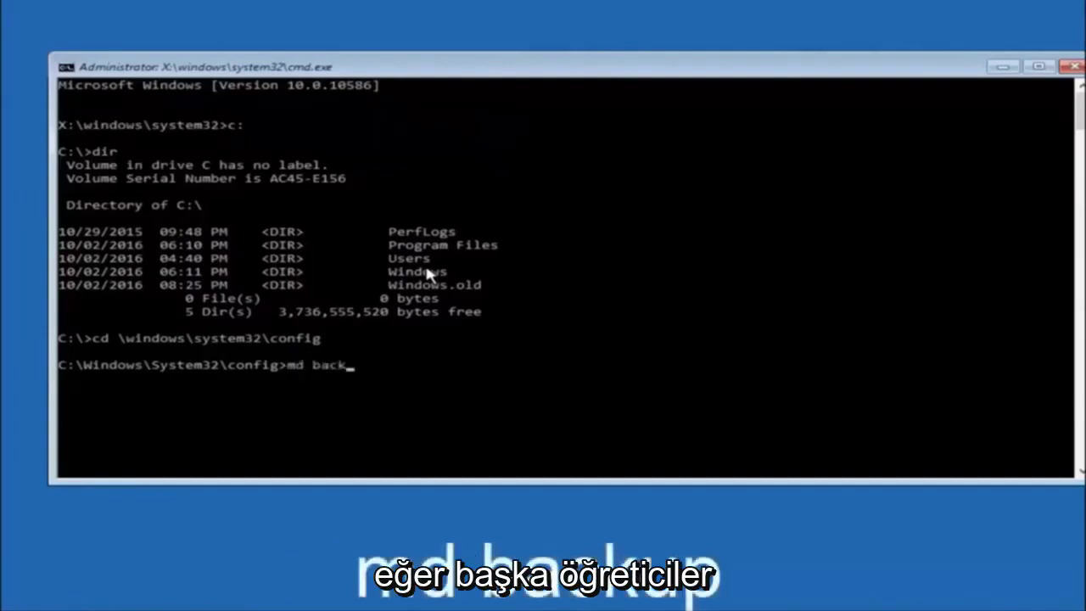
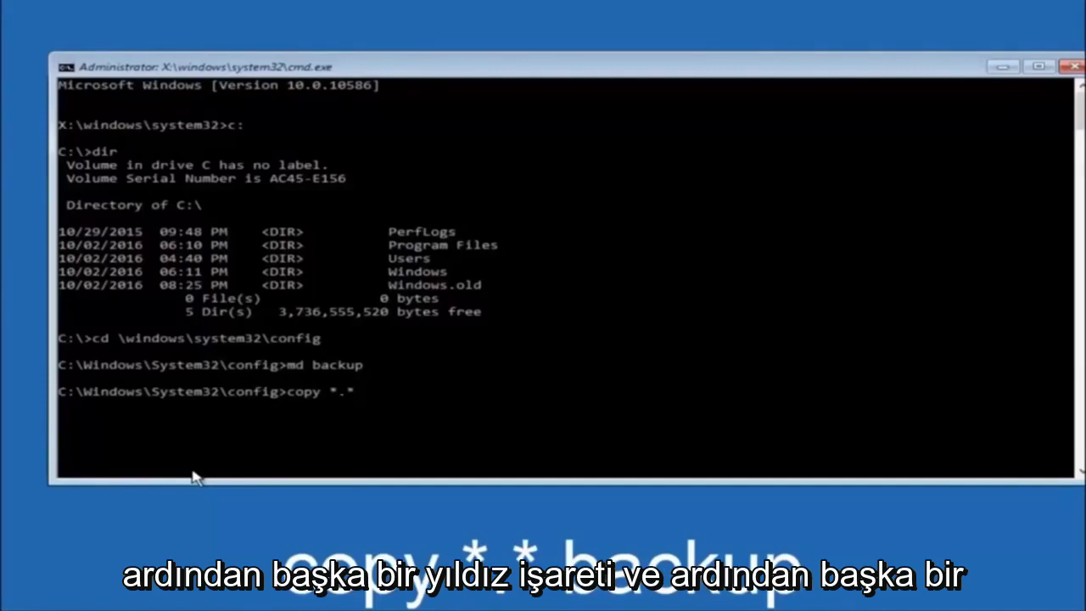
pyautogui.write('backup')
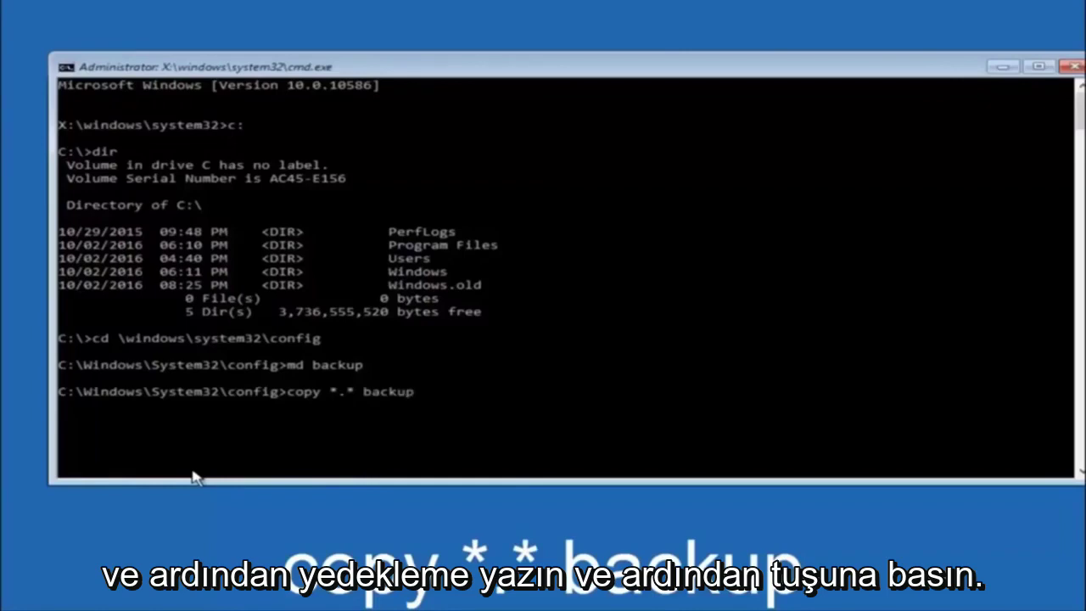
pyautogui.press('Return')
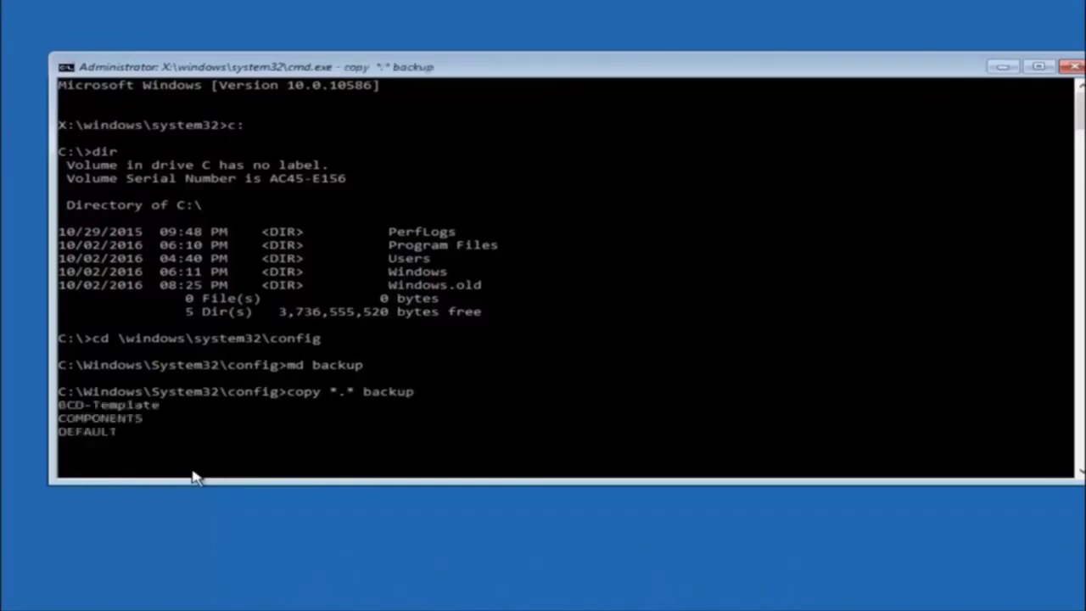
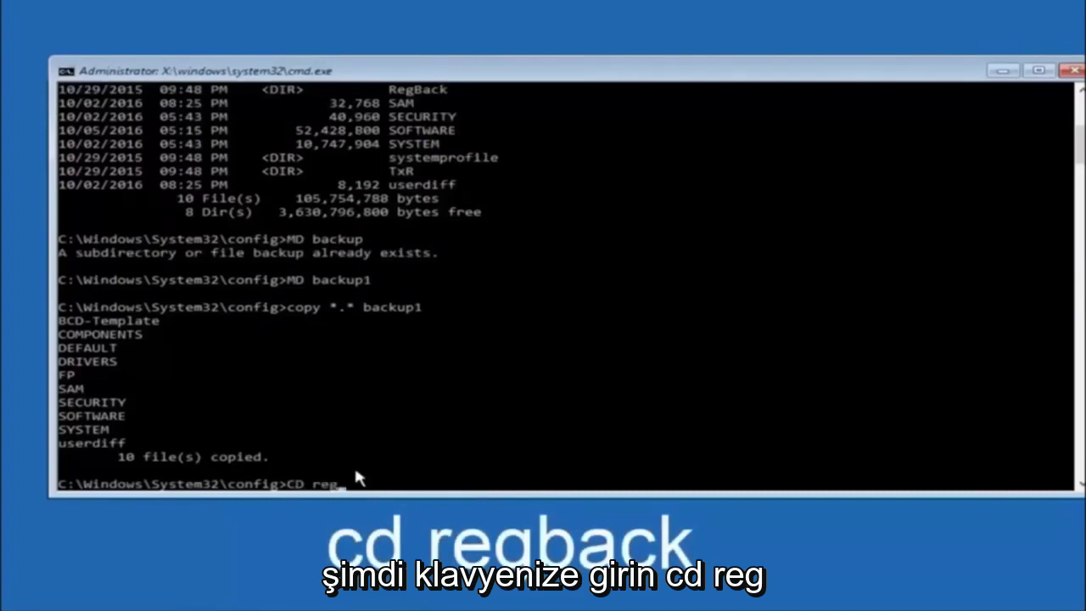
# Change to the regback subfolder of config and list its contents with the dir command.
pyautogui.write('back')
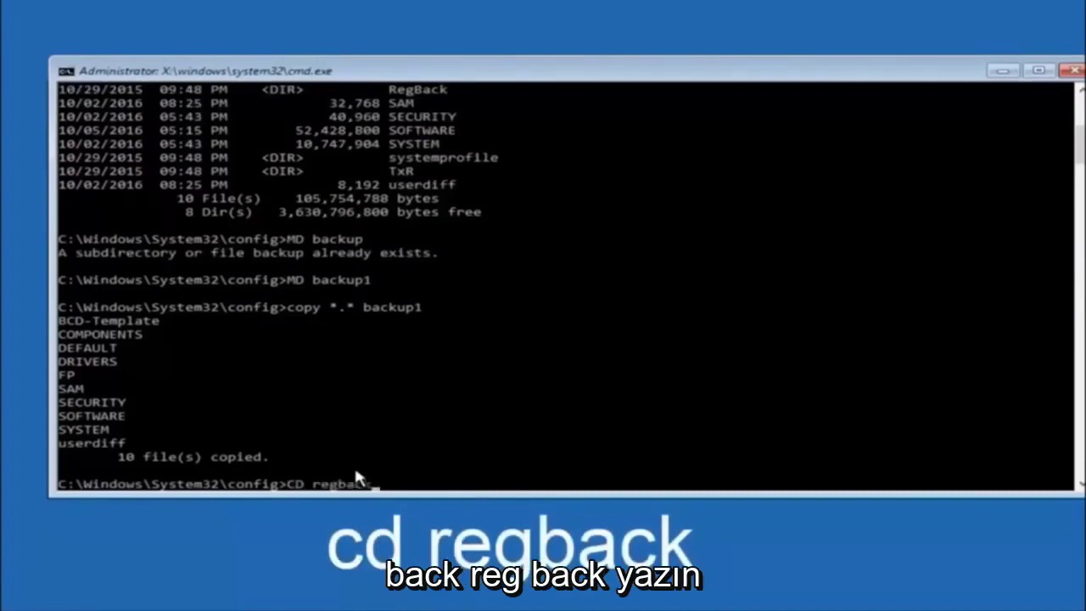
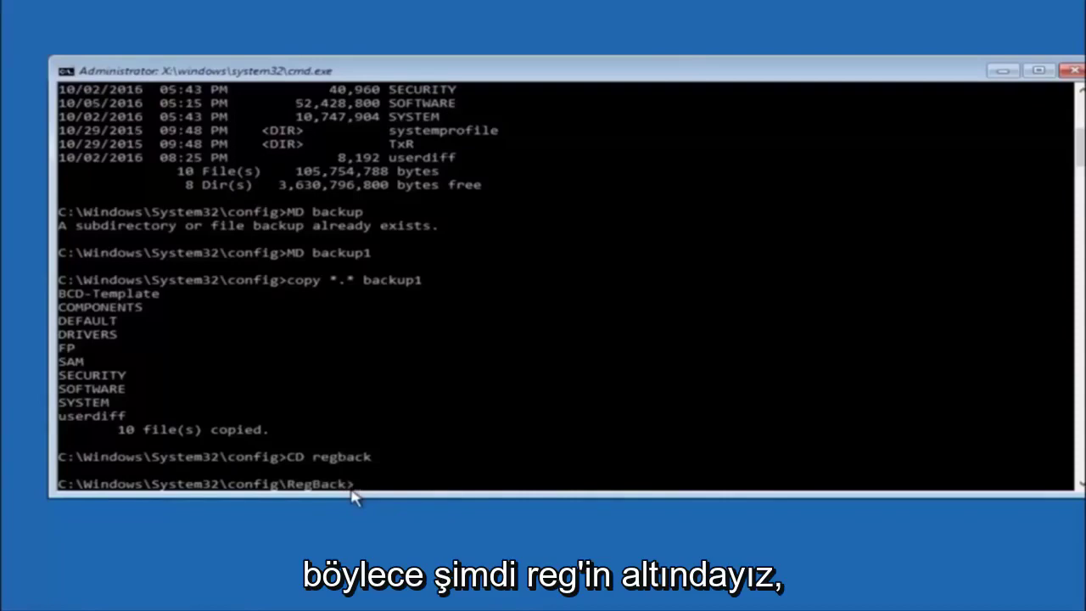
pyautogui.write('dir')
pyautogui.press('Return')
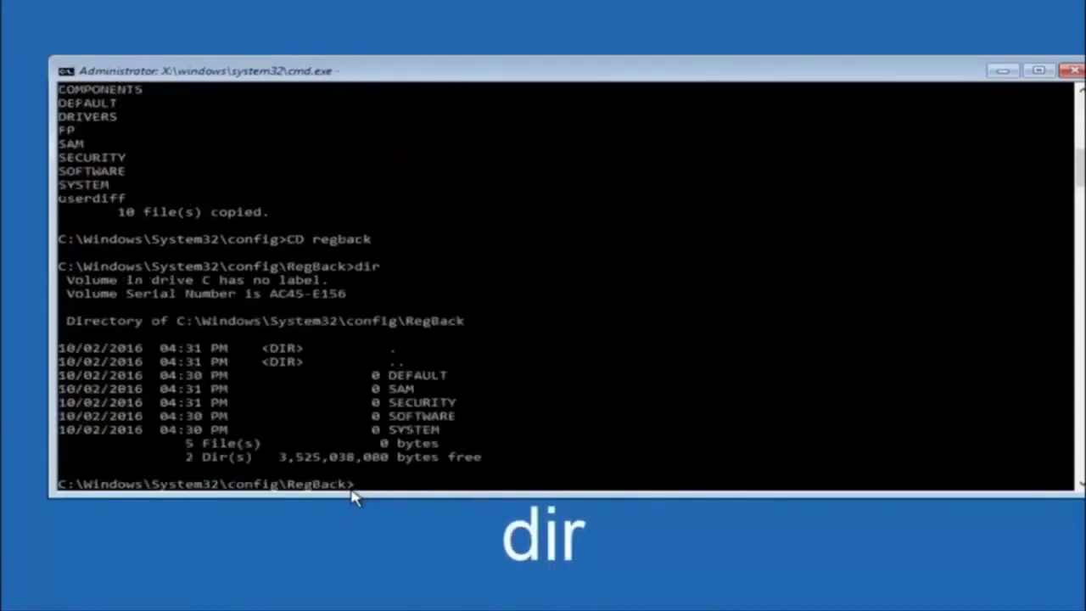
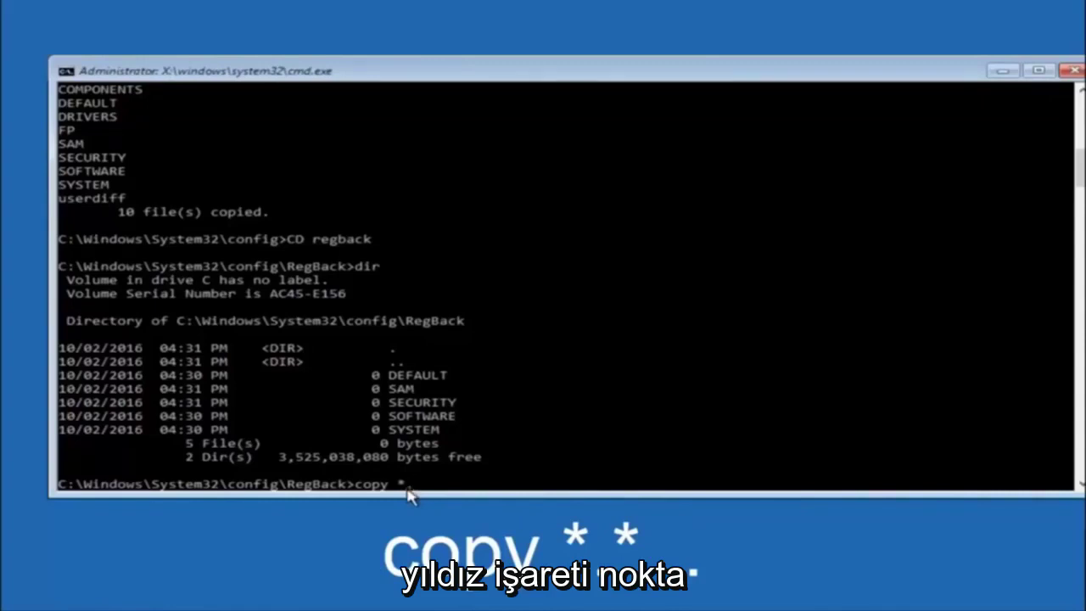
# Enter a copy command covering all files (*.*) in the RegBack folder.
pyautogui.write('*')
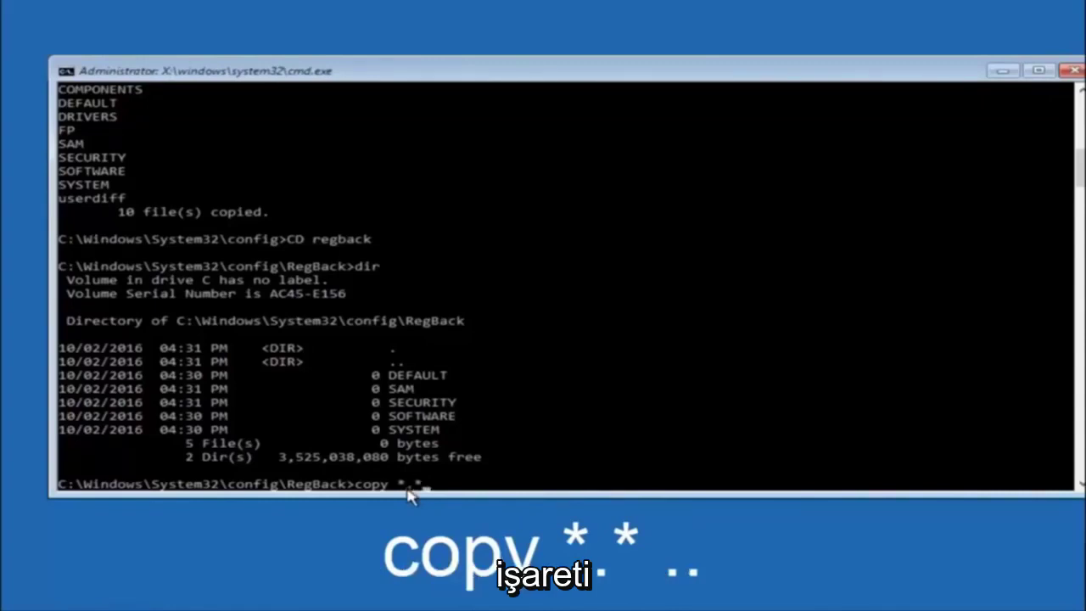